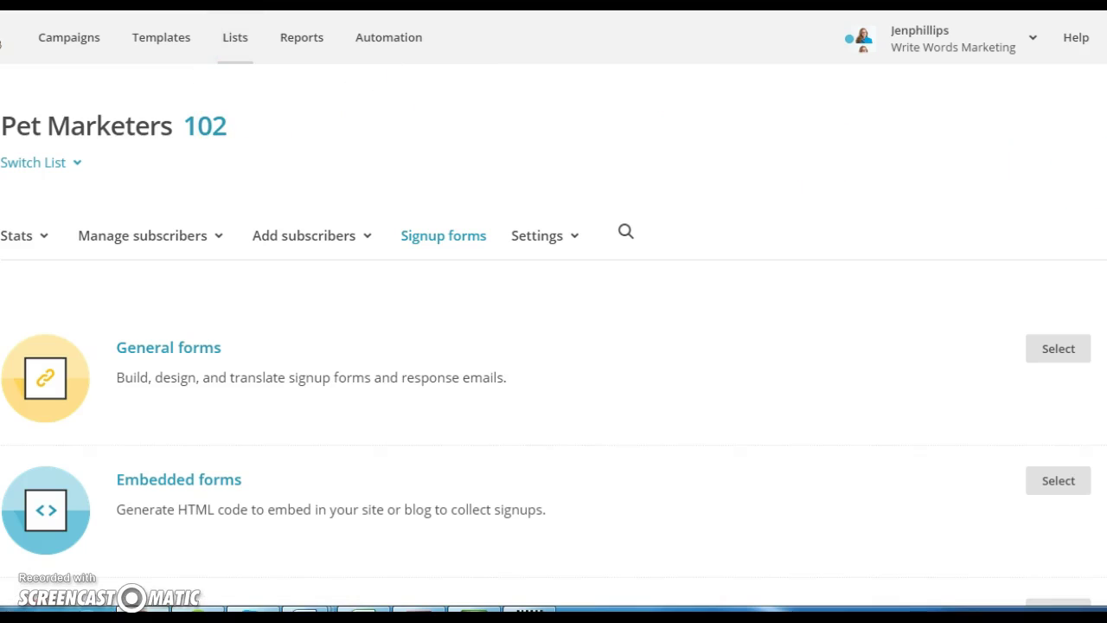
Scroll the Pet Marketers signup forms page to reveal General, Embedded, Subscriber popup and Form integrations.
scroll(554, 346, down, 3)
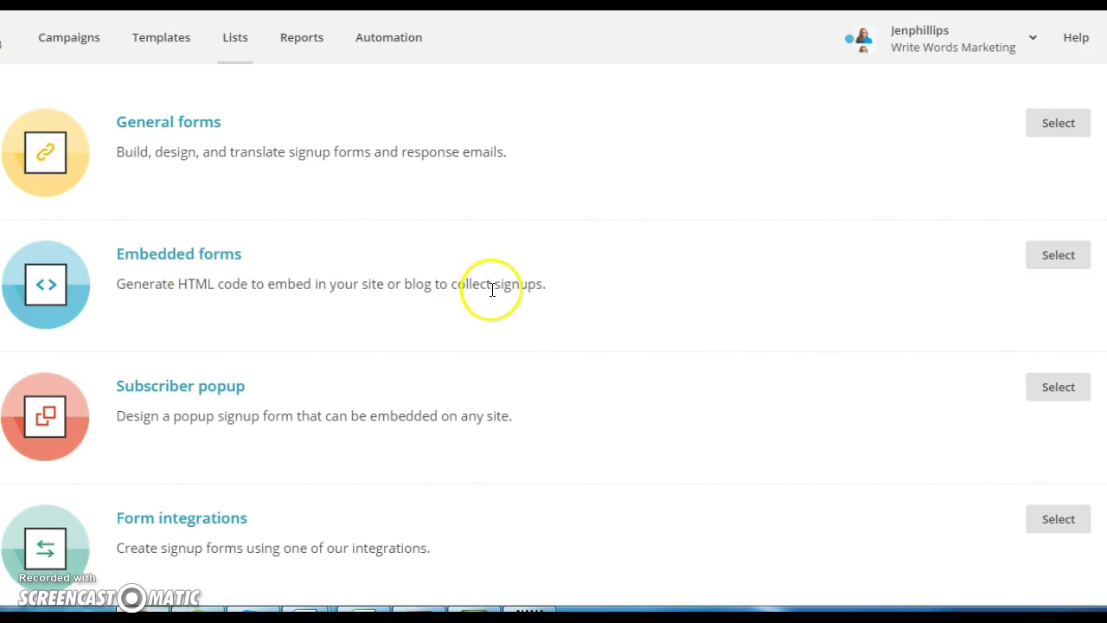
Generate the Classic embedded form, select all its embed code, and return to InstaBuilder.
click(1047, 270)
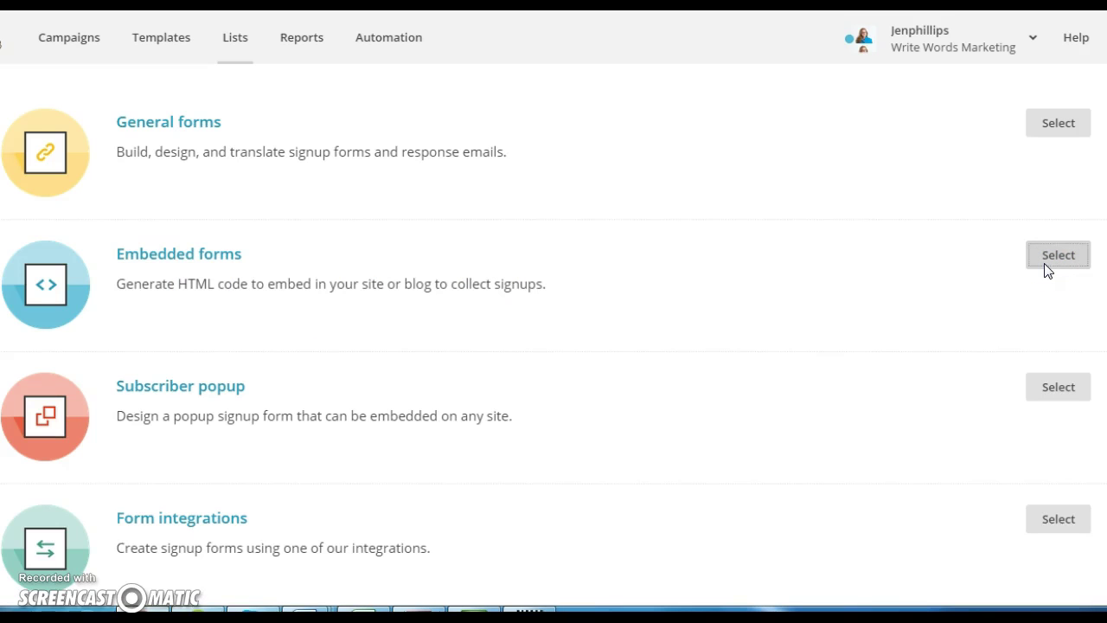
click(1052, 261)
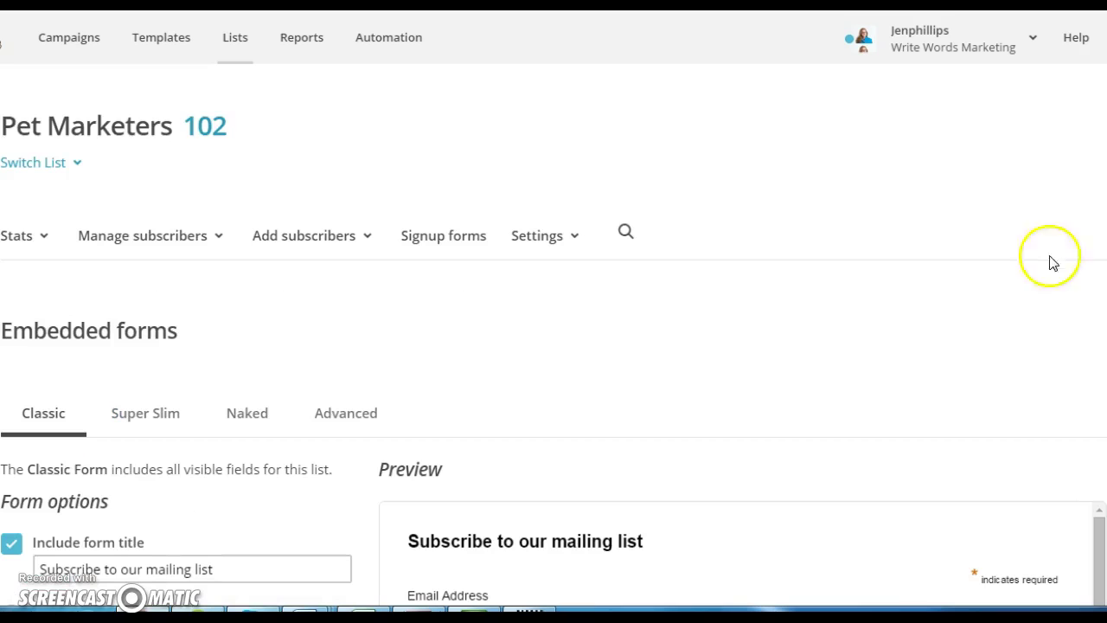
scroll(1051, 263, down, 3)
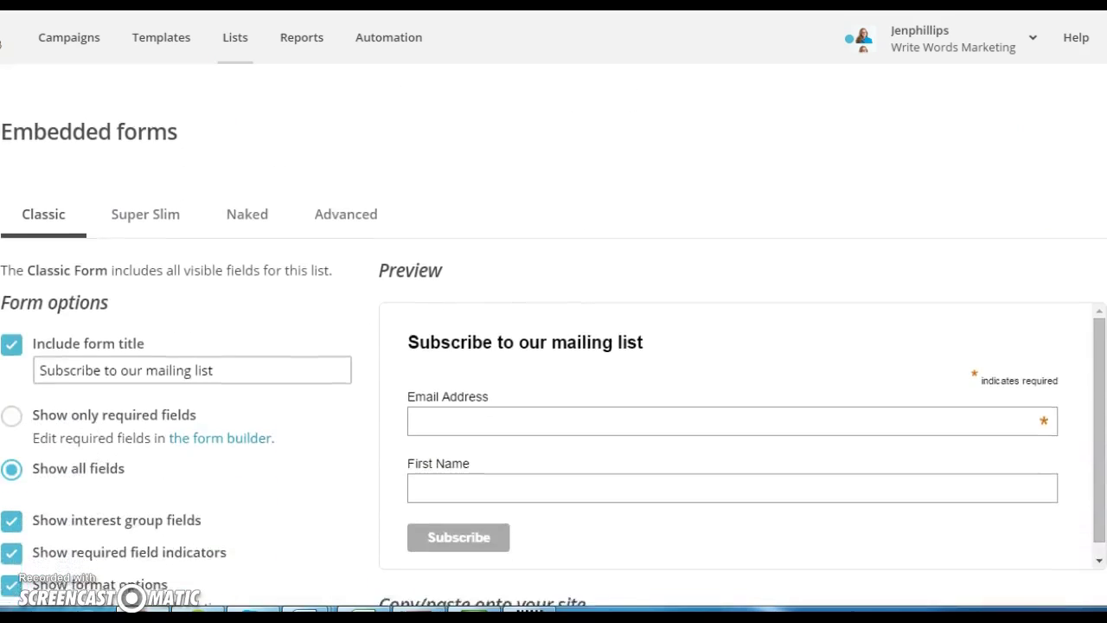
scroll(554, 354, down, 3)
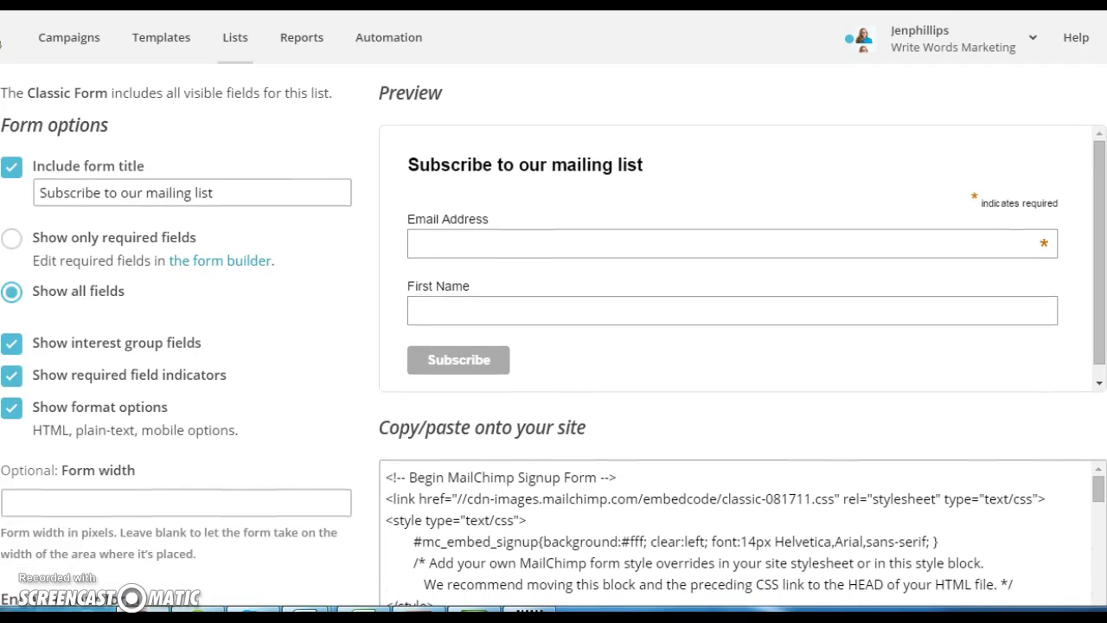
scroll(554, 355, down, 1)
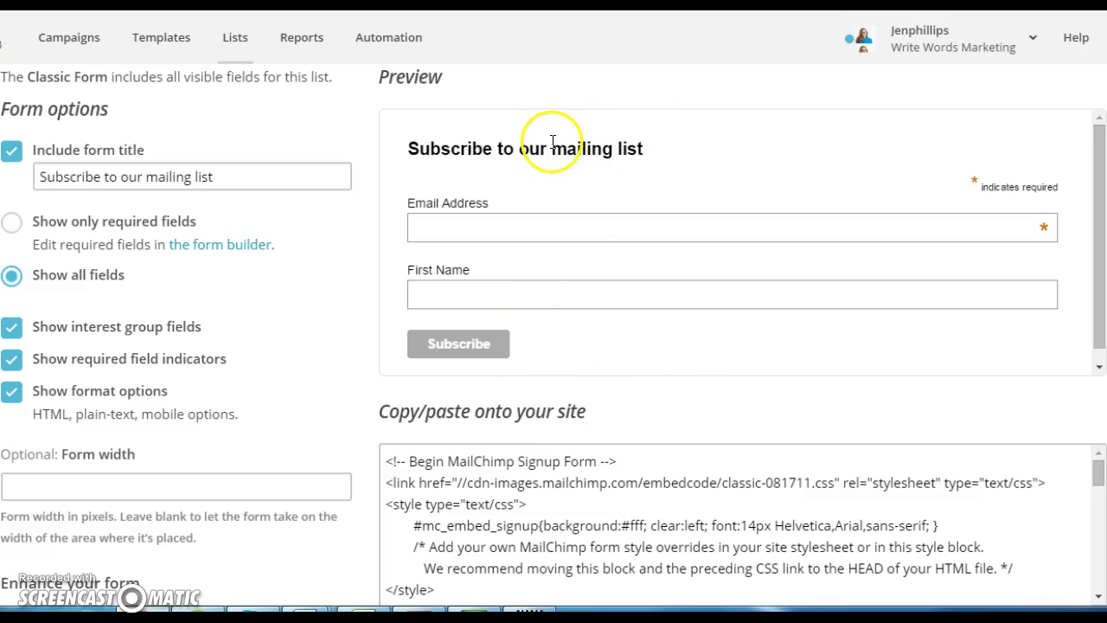
click(585, 476)
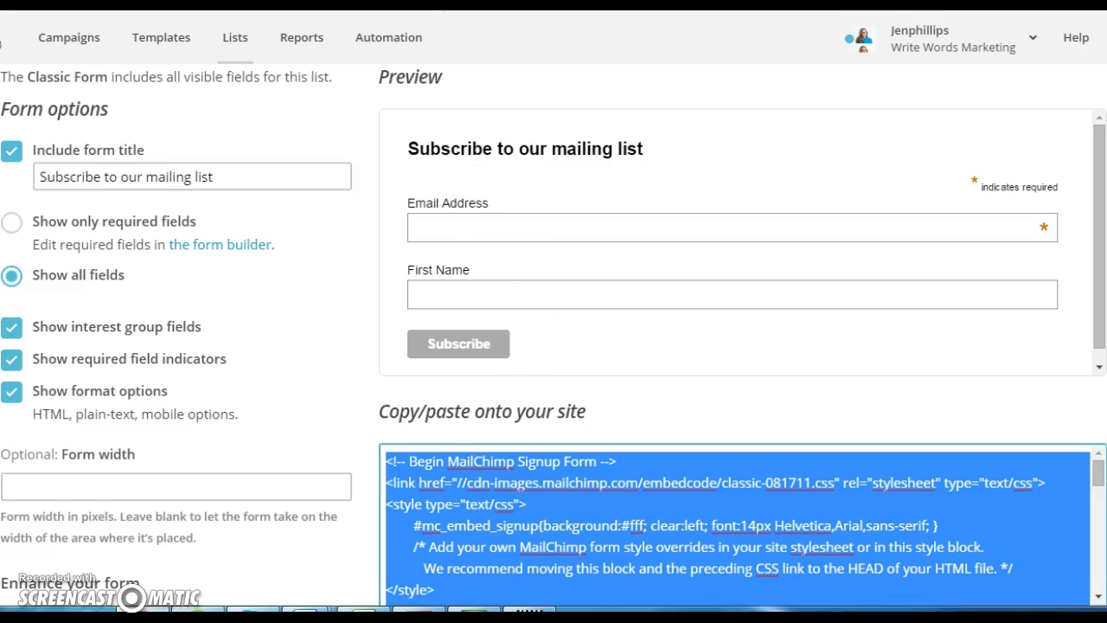
click(891, 7)
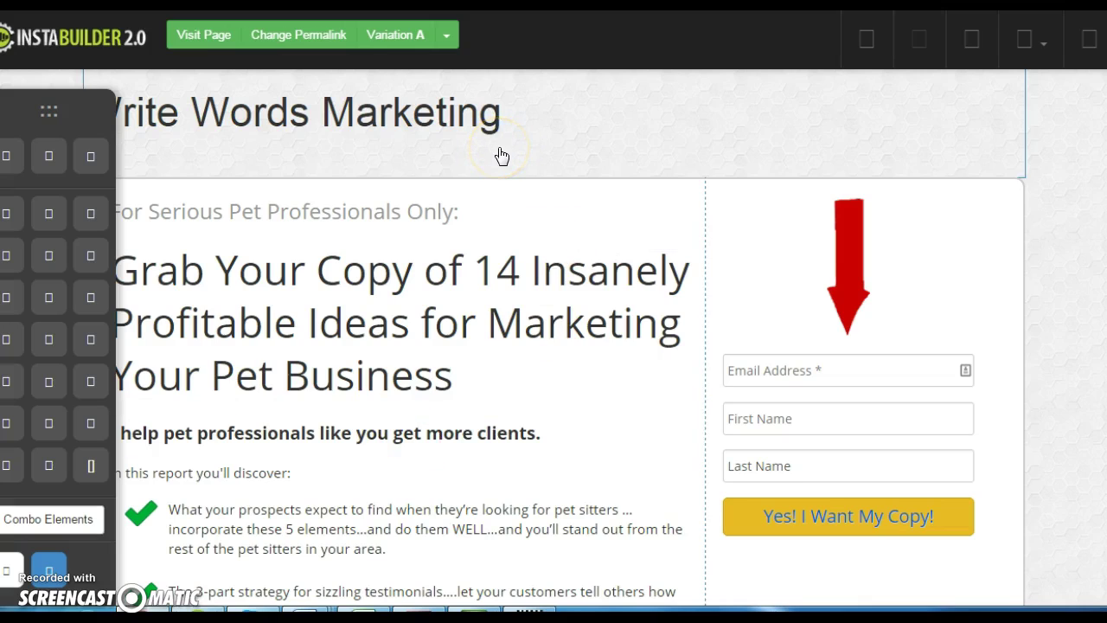
Drag an Opt-In Form element into the right opt-in column above the old form.
click(79, 133)
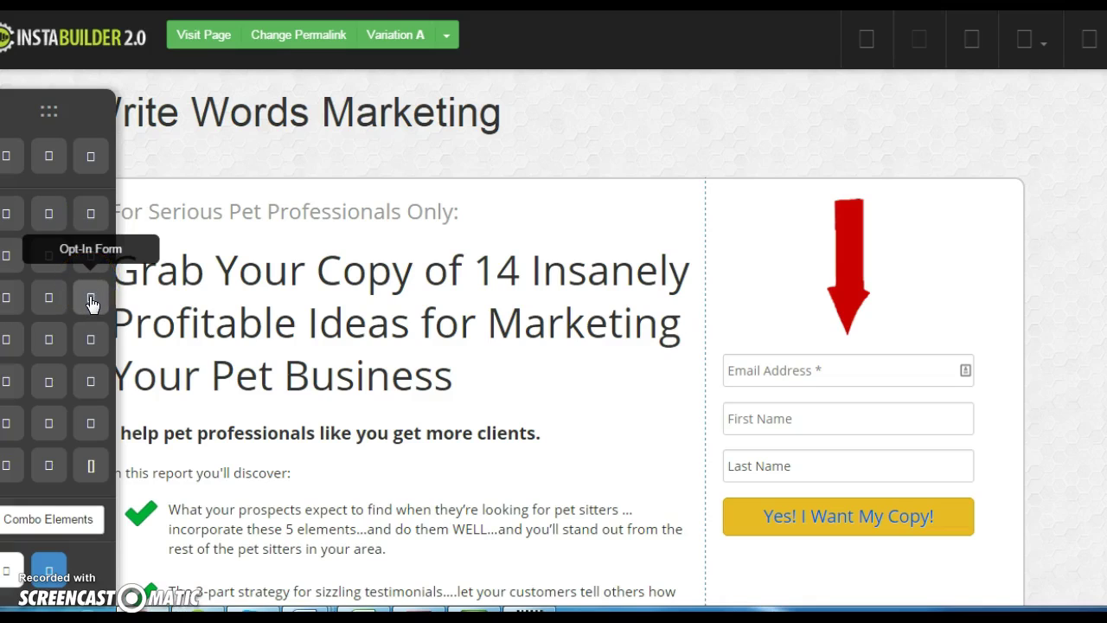
drag(91, 301, 94, 304)
click(92, 301)
drag(92, 301, 810, 415)
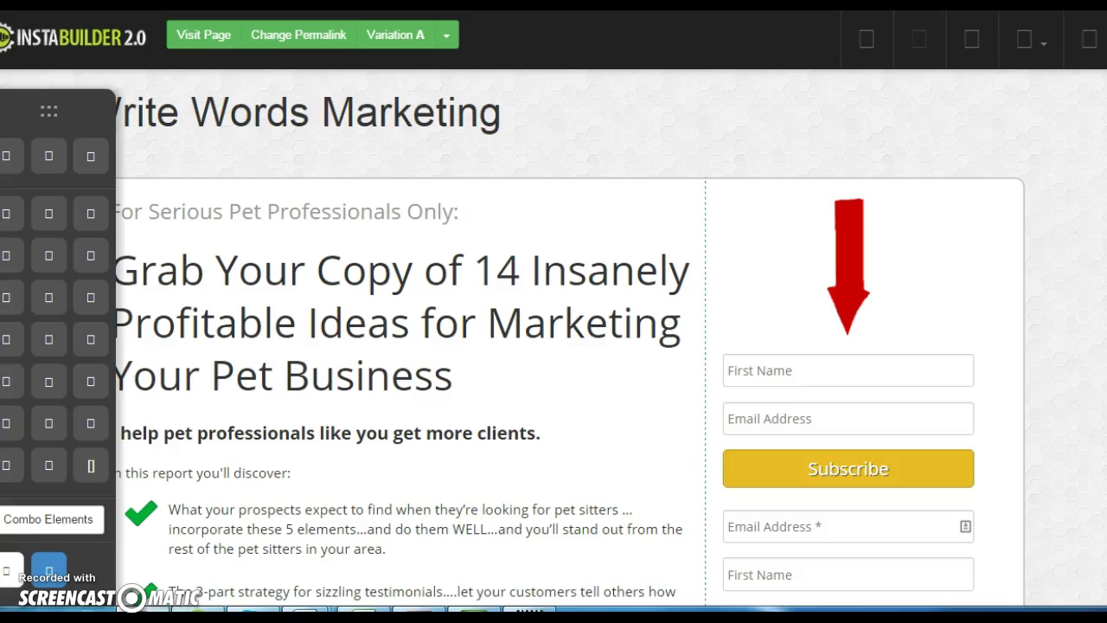
Select the new First Name/Email form in the opt-in column.
scroll(554, 338, down, 2)
scroll(553, 337, up, 1)
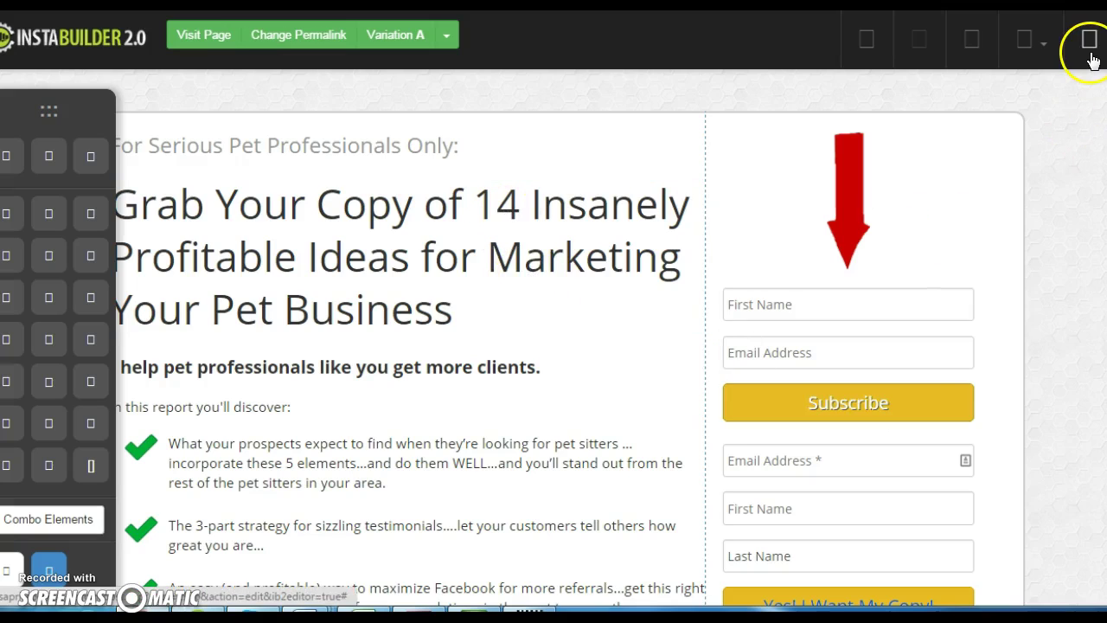
click(895, 344)
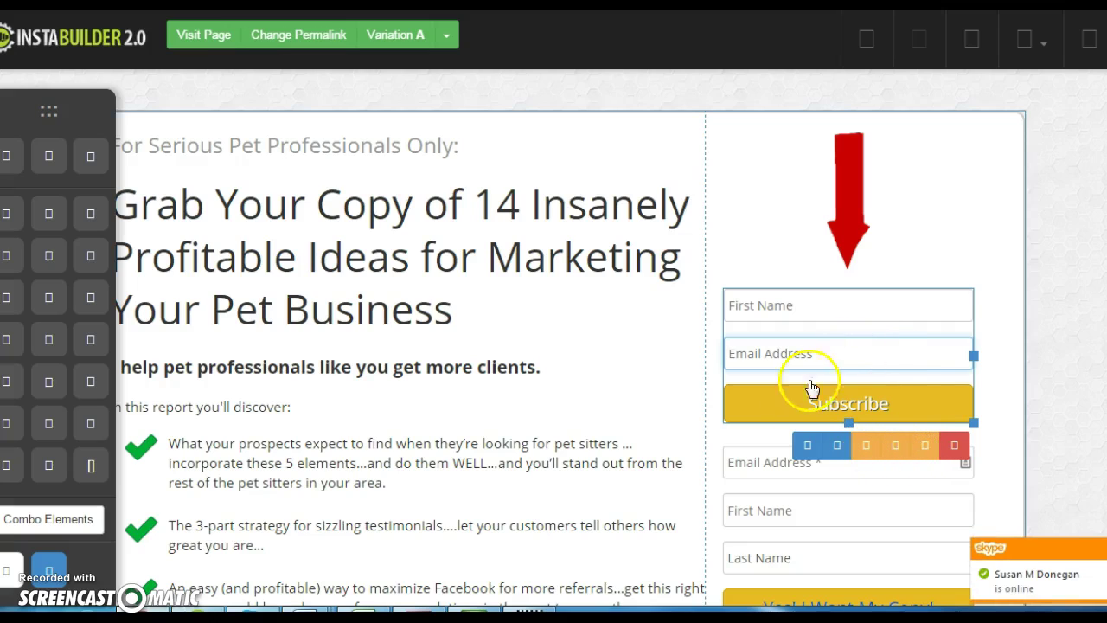
Open the Opt-In Settings panel for the new form.
click(807, 447)
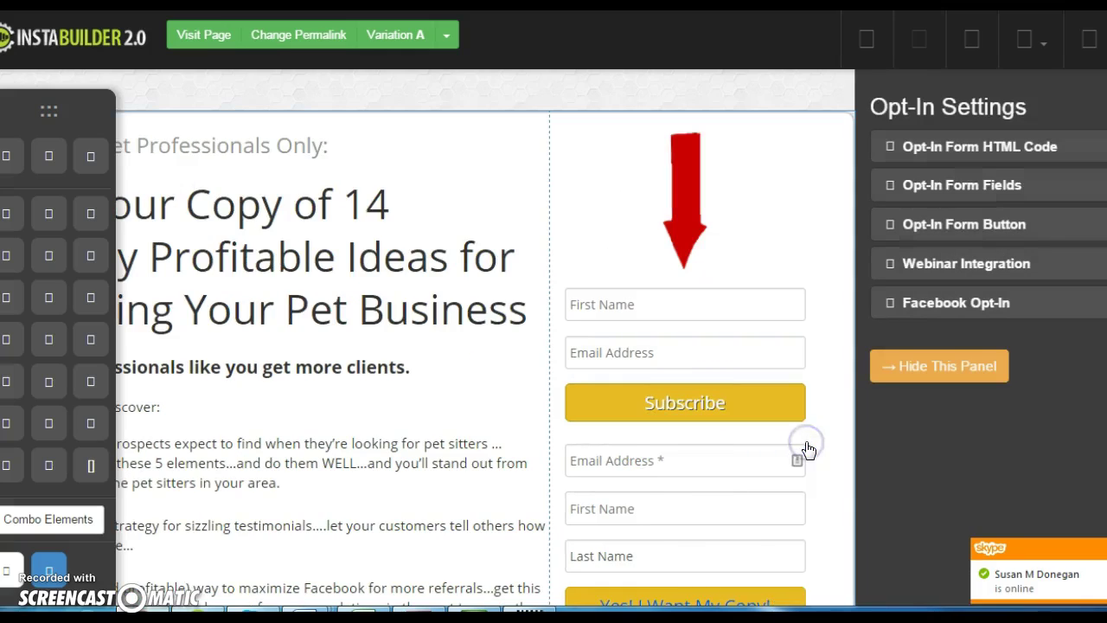
click(656, 393)
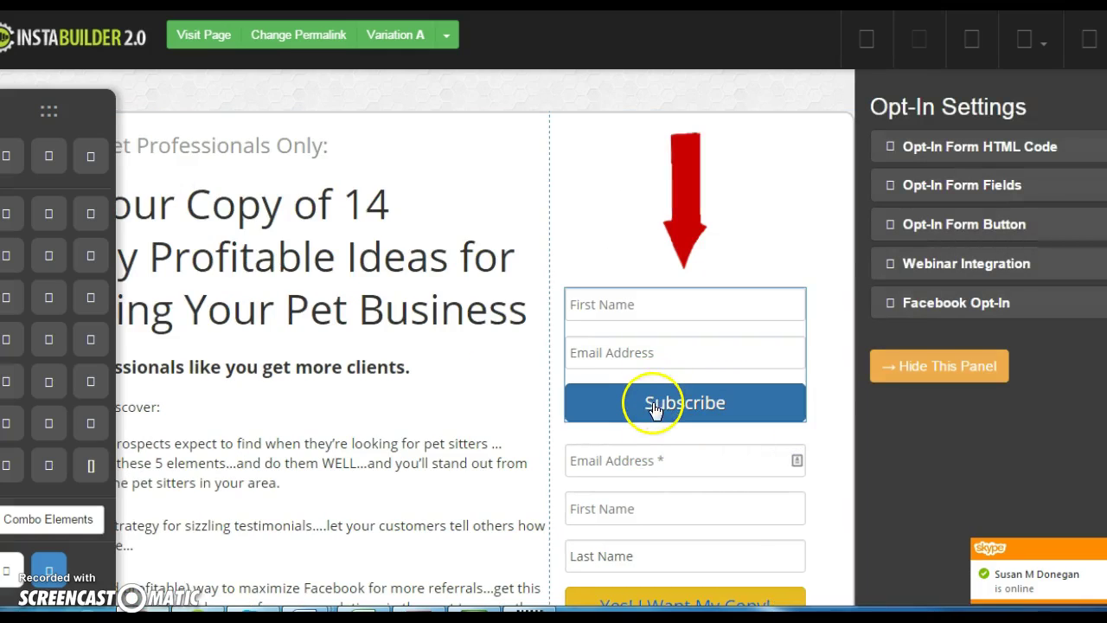
click(654, 401)
click(647, 445)
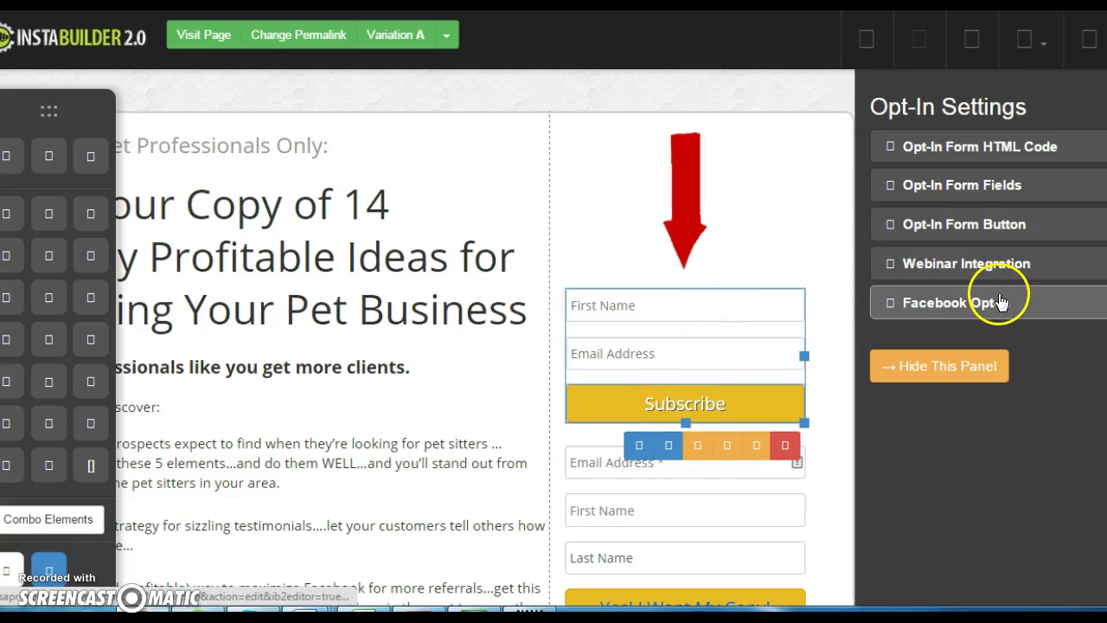
Expand Opt-In Form HTML Code and process the code box contents.
click(978, 158)
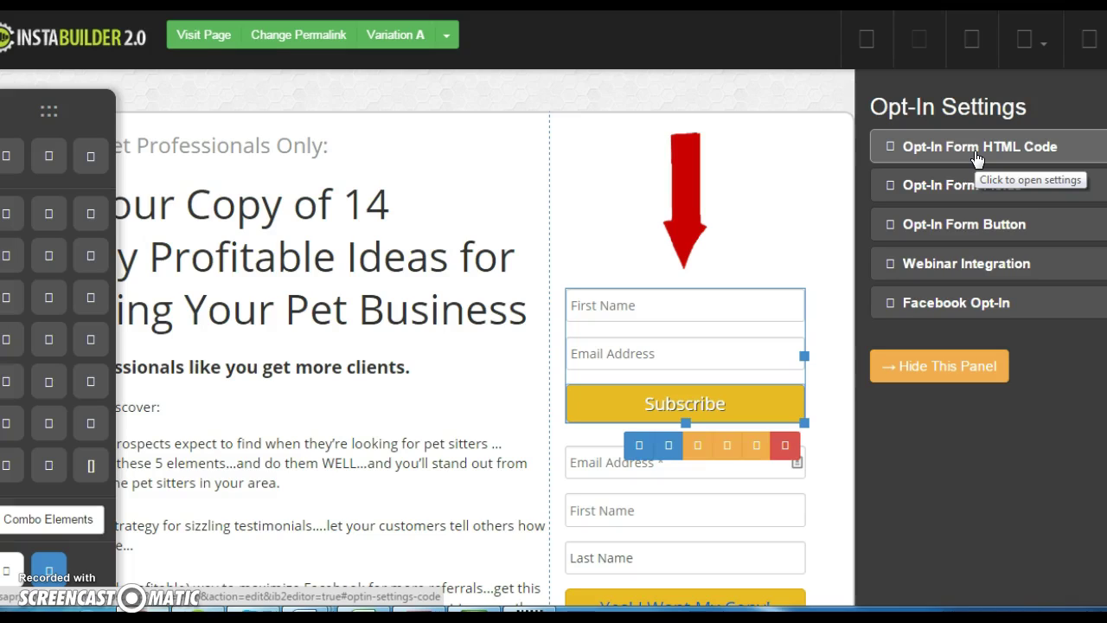
click(966, 147)
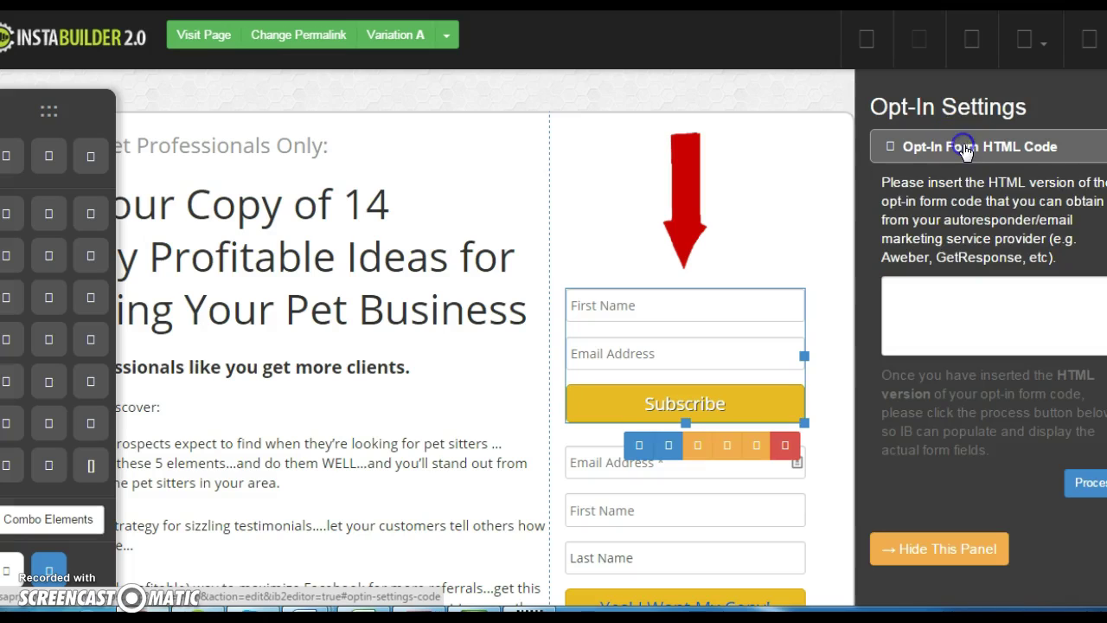
click(942, 301)
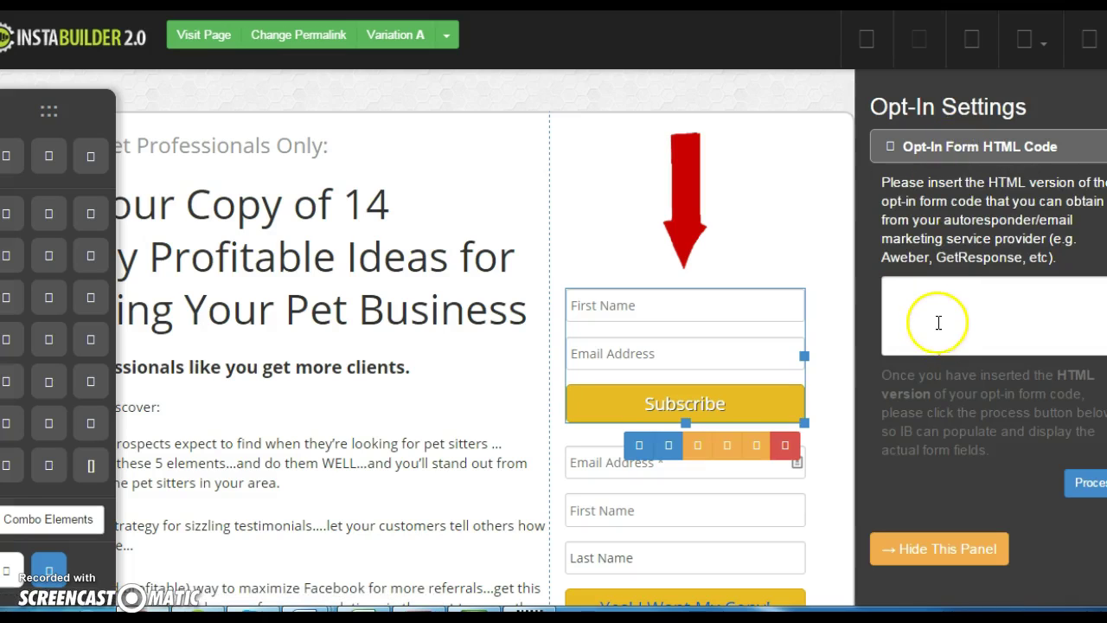
click(922, 336)
click(985, 353)
click(1092, 484)
In Opt-In Form Fields, keep Form Mode set to Vertical.
click(983, 142)
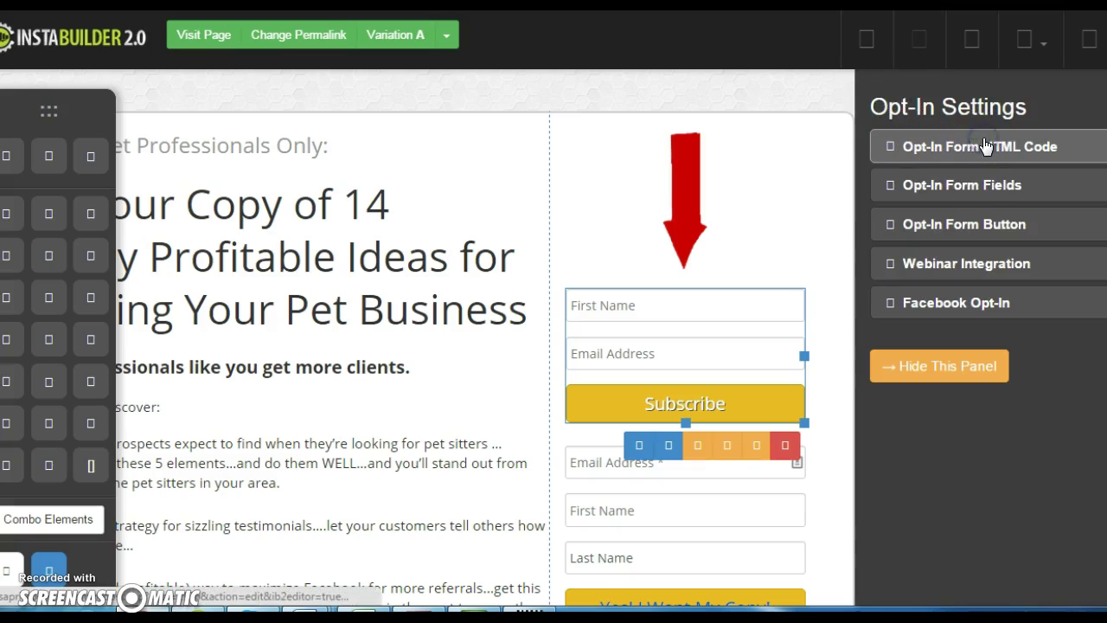
click(976, 224)
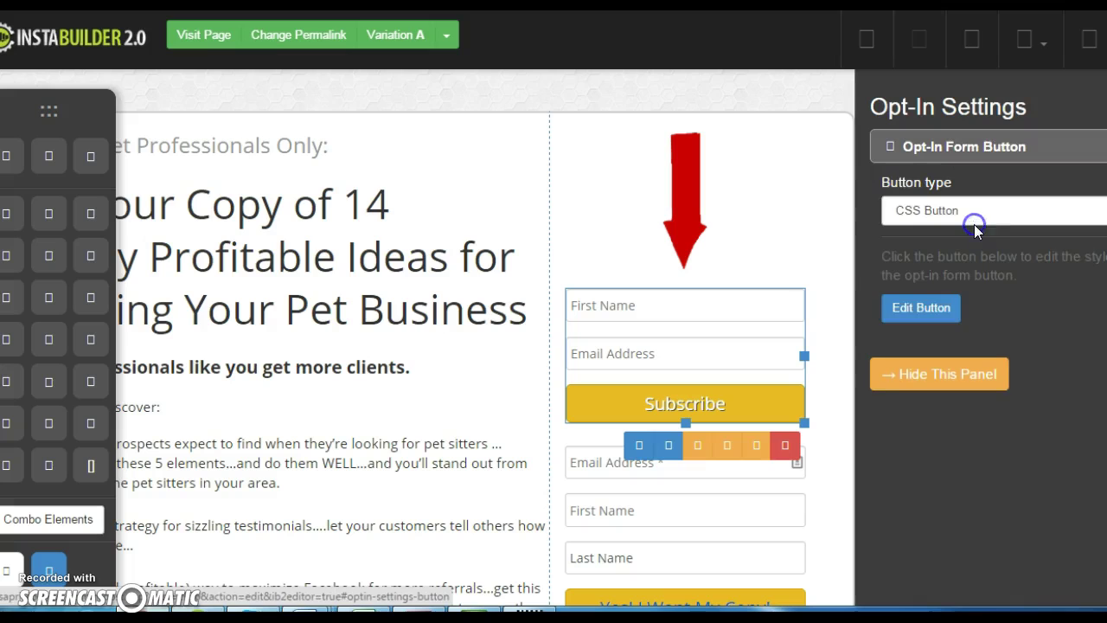
click(746, 392)
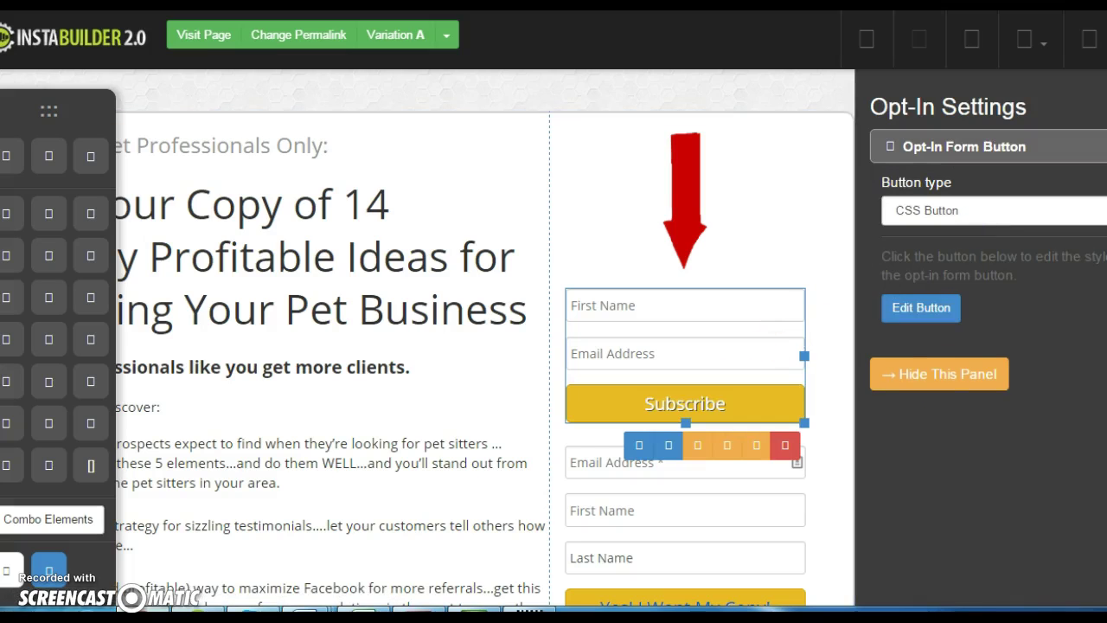
scroll(428, 341, down, 1)
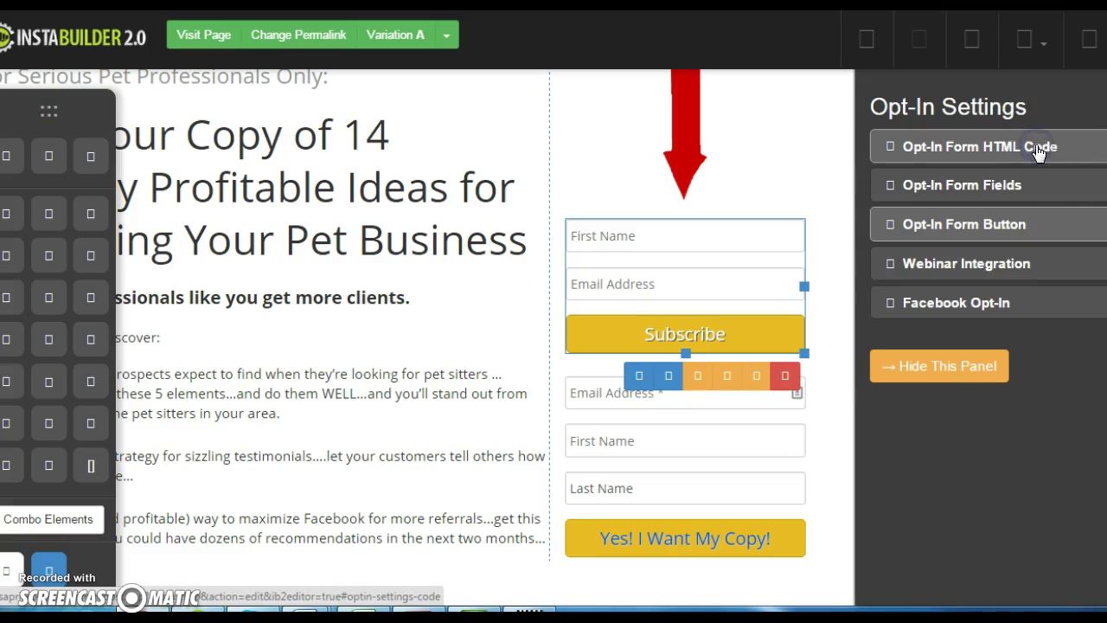
click(1008, 186)
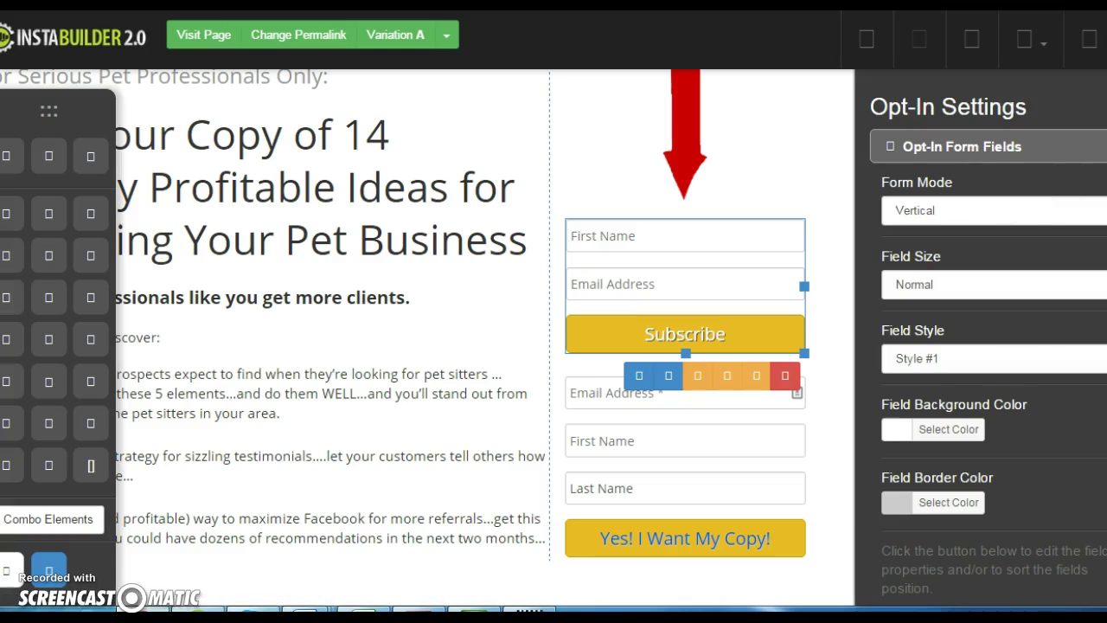
scroll(404, 334, down, 3)
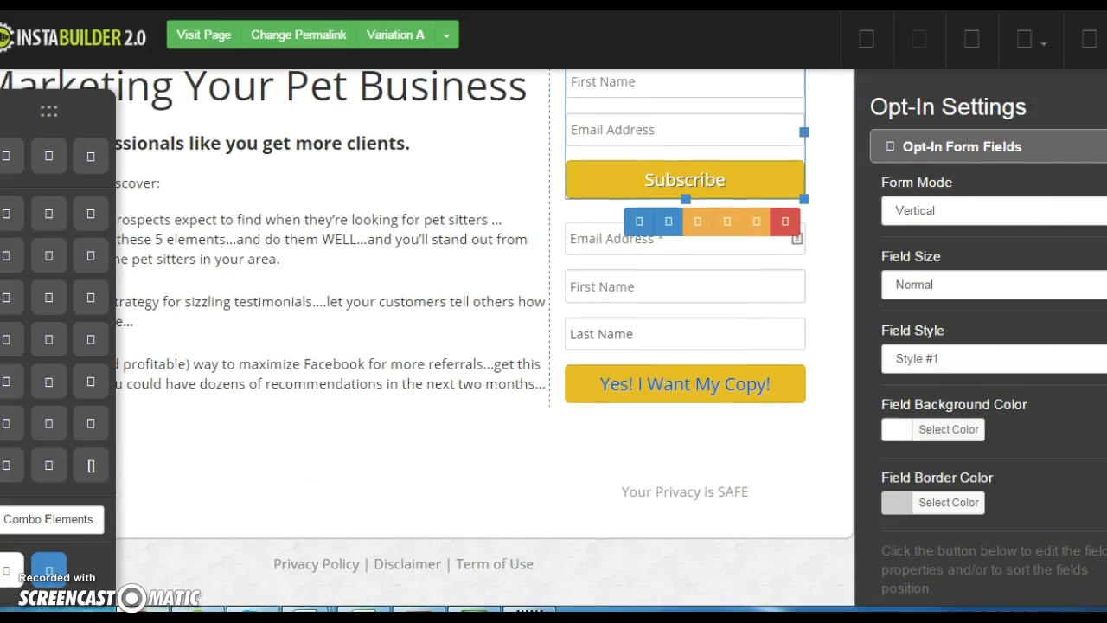
scroll(405, 334, up, 2)
scroll(428, 328, up, 2)
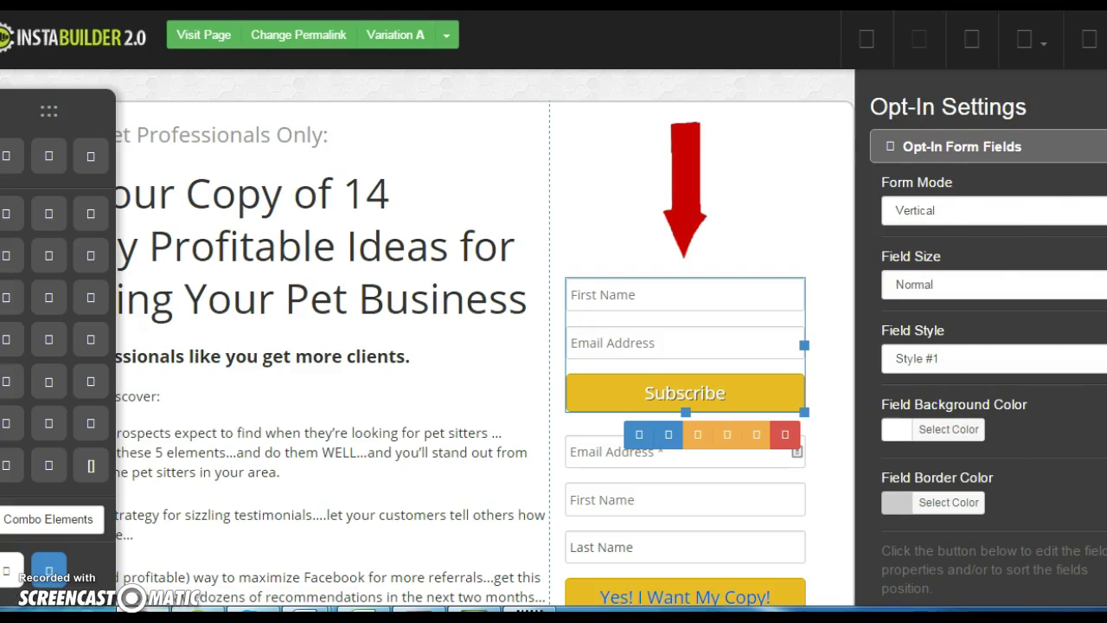
click(1094, 210)
click(1082, 179)
Open the Opt-In Form Button section and start editing the button's style.
click(938, 146)
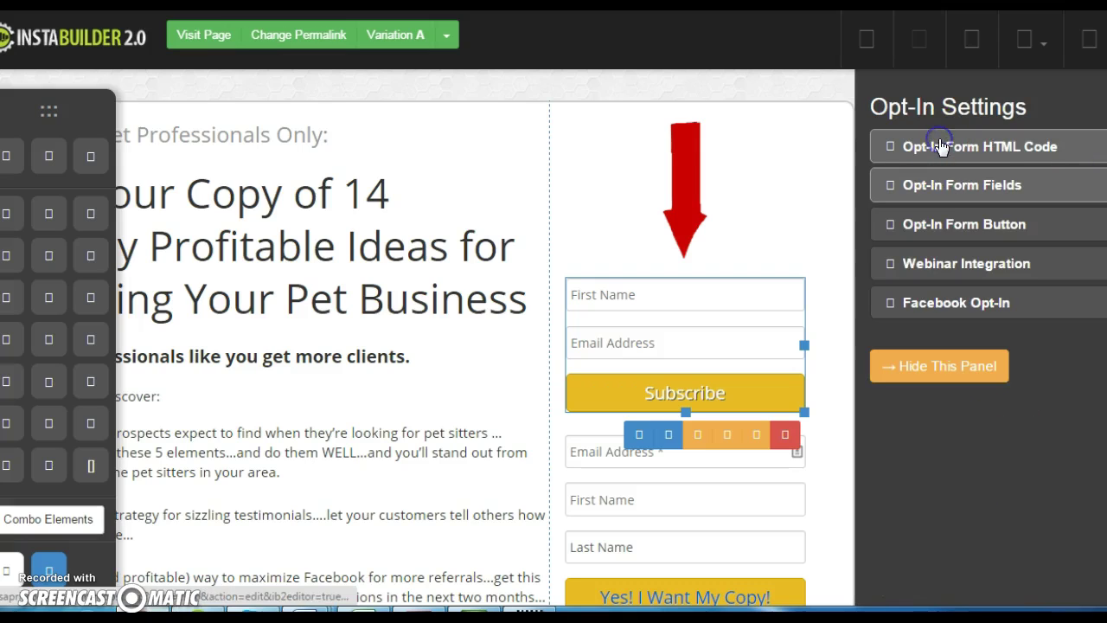
click(941, 223)
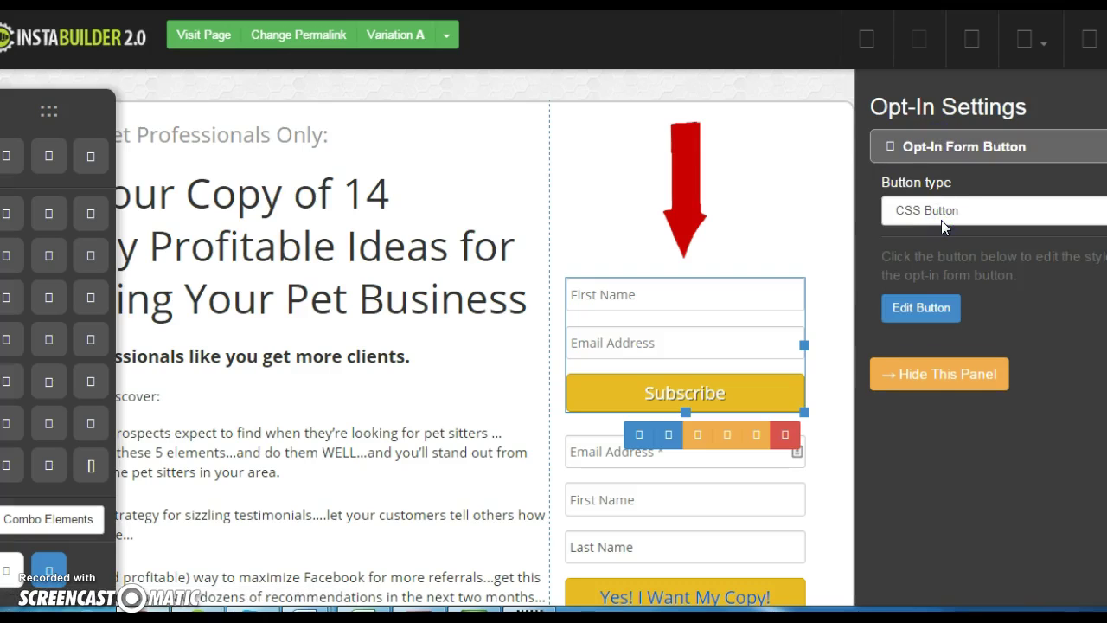
click(934, 308)
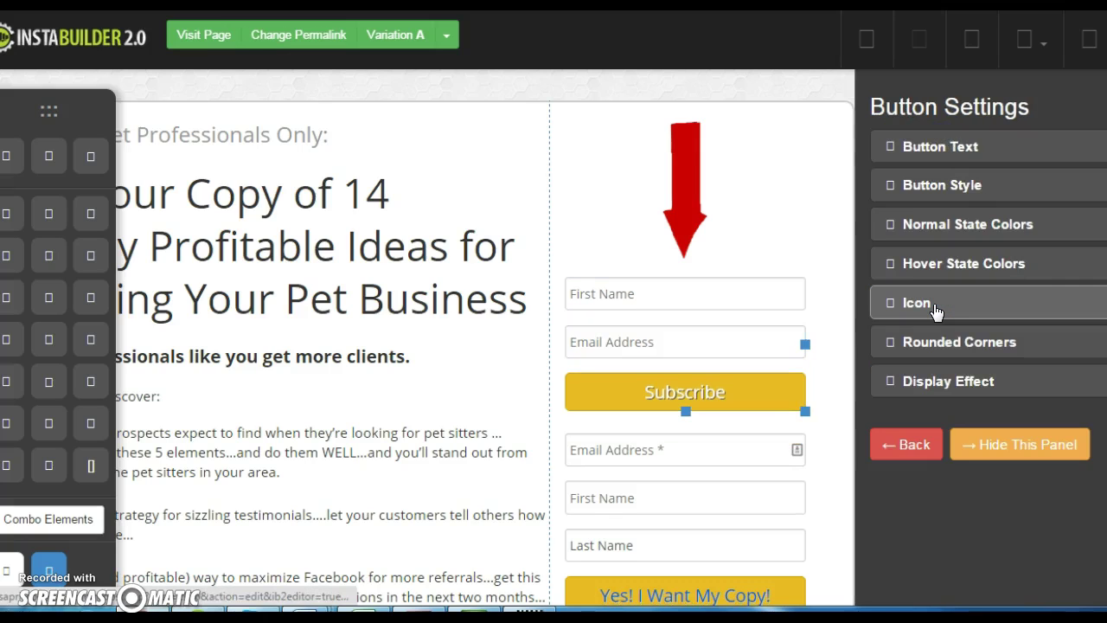
In Button Text, replace the Subscribe label with 'Yes! I want my copy...'.
click(881, 109)
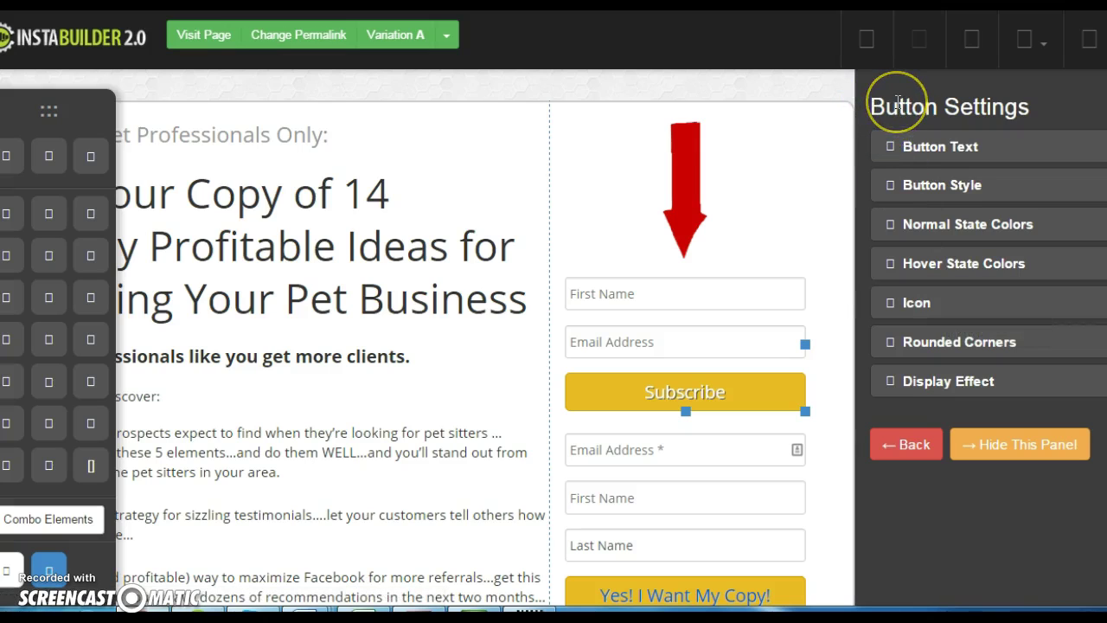
click(892, 147)
click(895, 147)
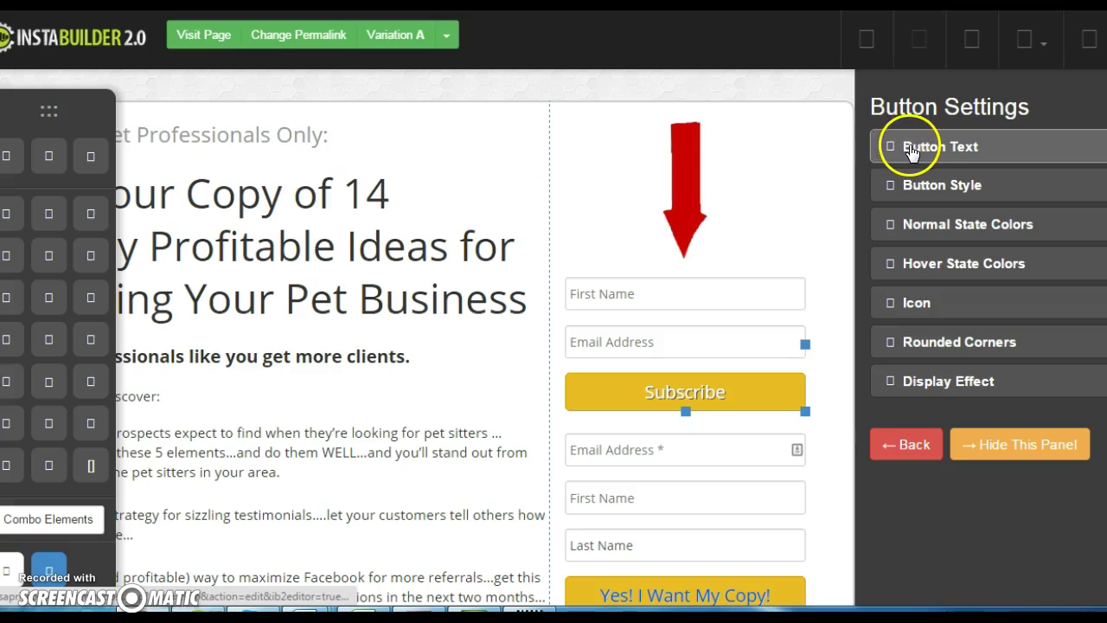
click(947, 209)
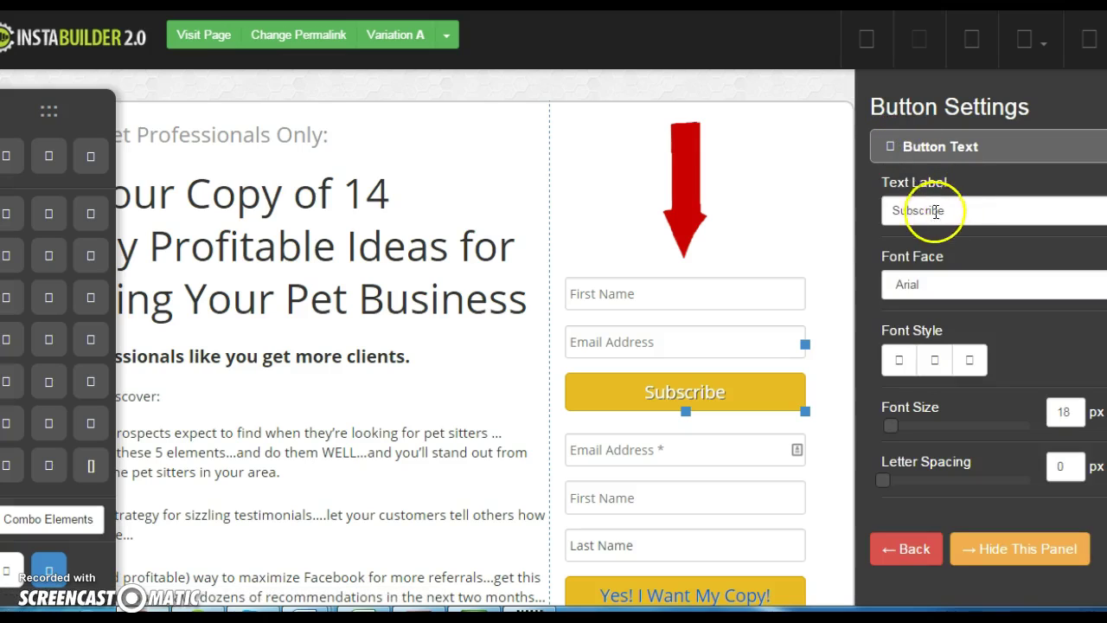
click(934, 214)
click(940, 212)
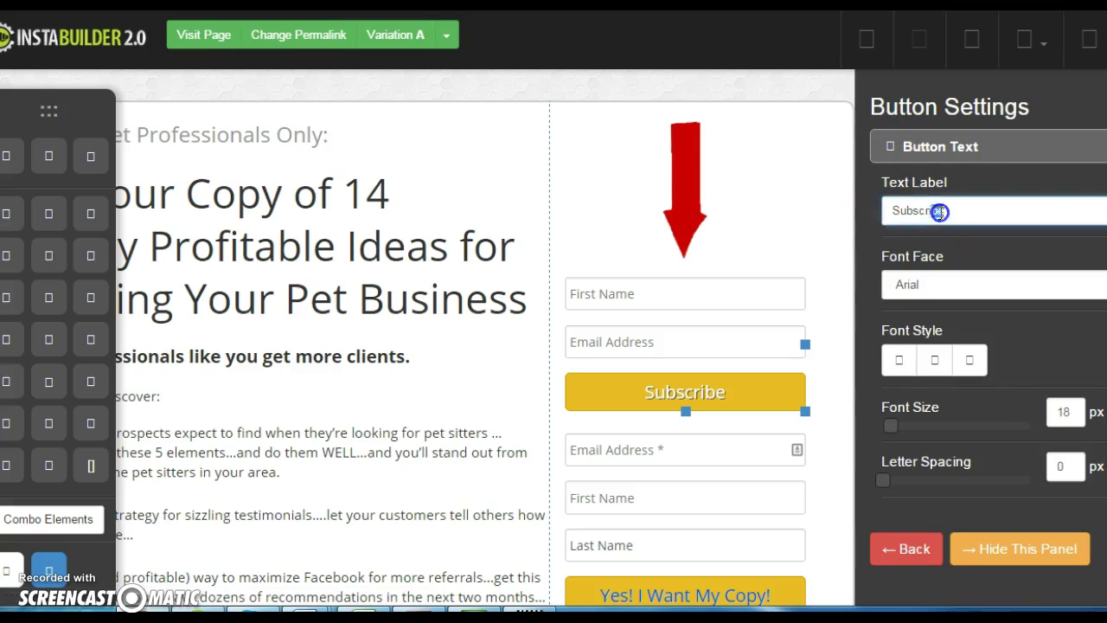
text(Yes)
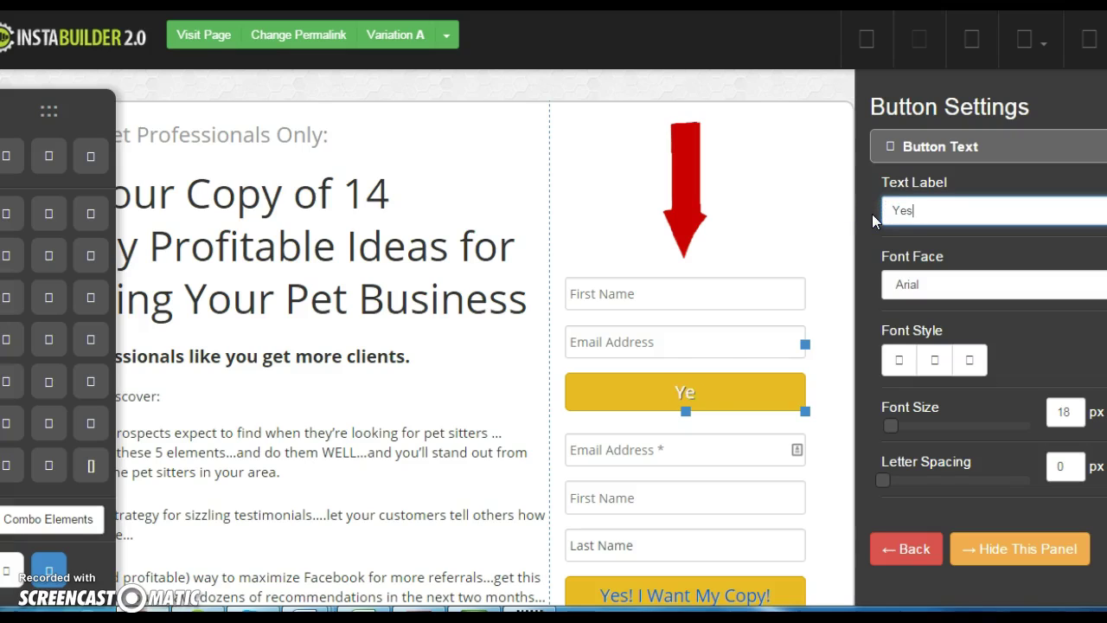
text(! I want m)
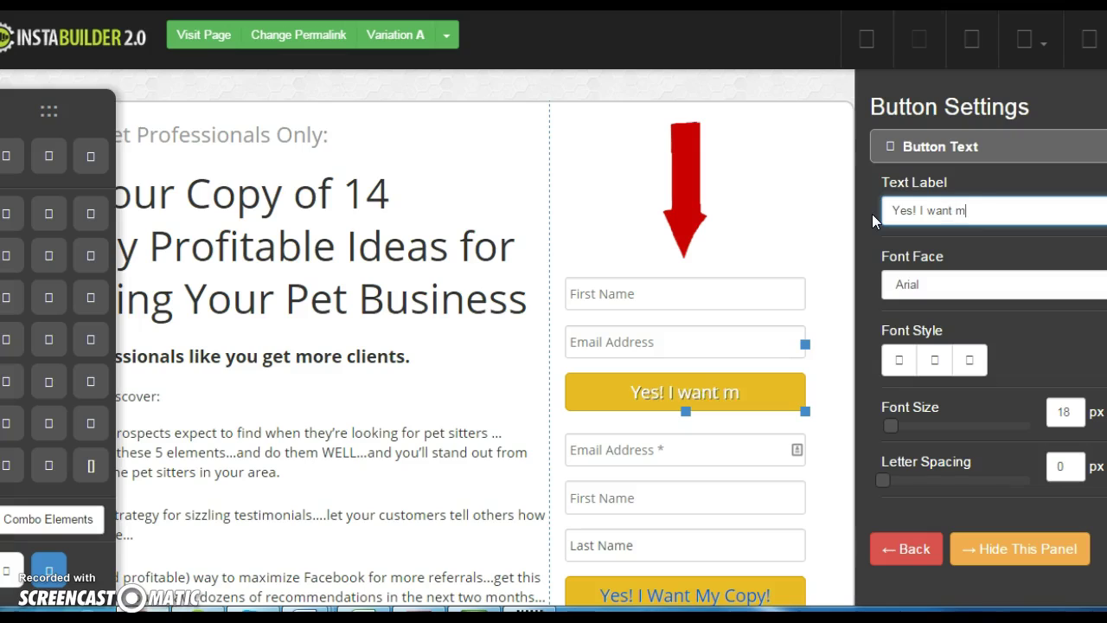
text(y copy...)
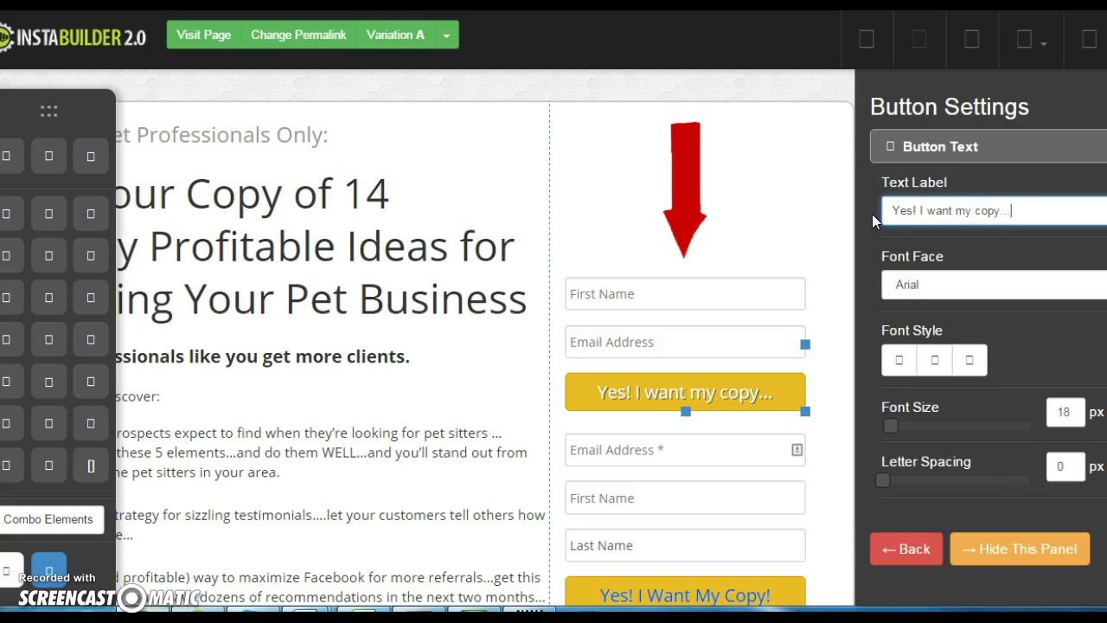
click(1065, 94)
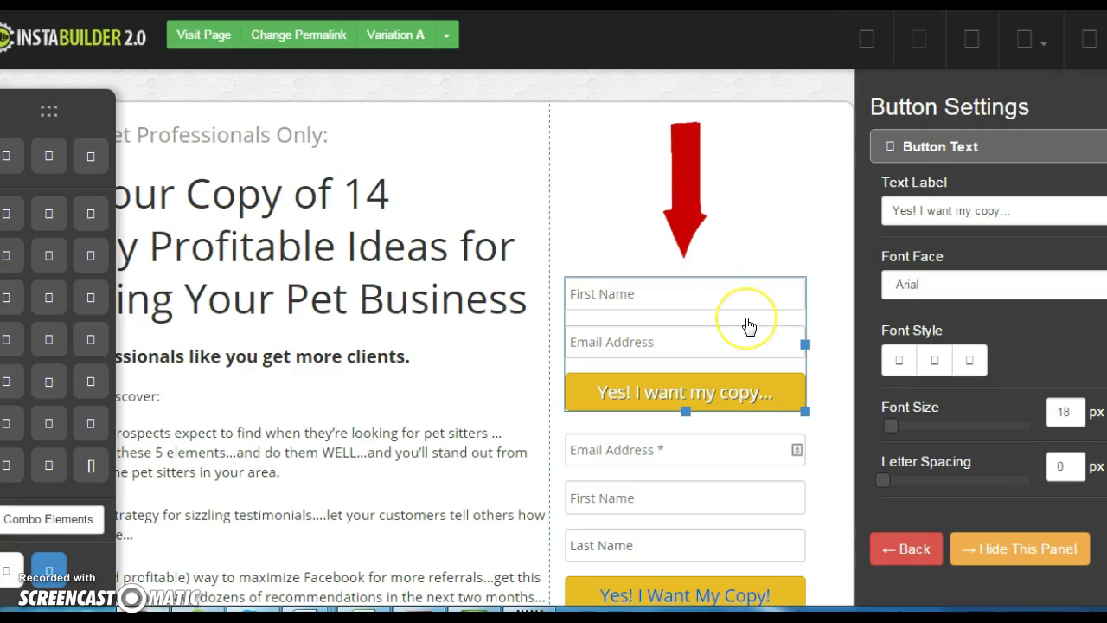
Hide the settings panel and save the landing page.
click(820, 211)
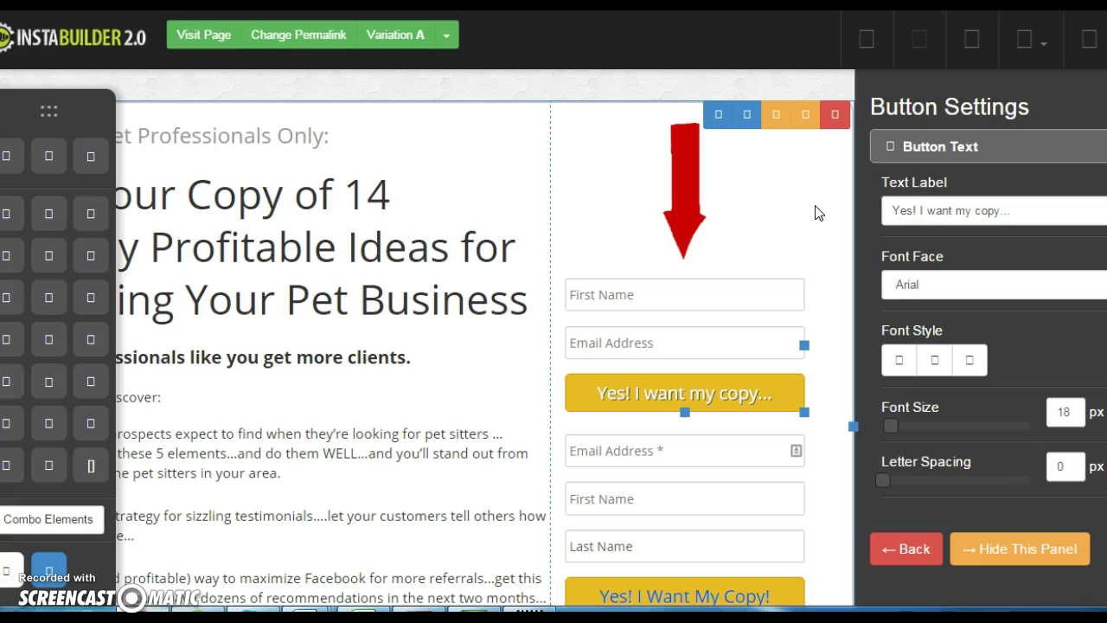
click(768, 324)
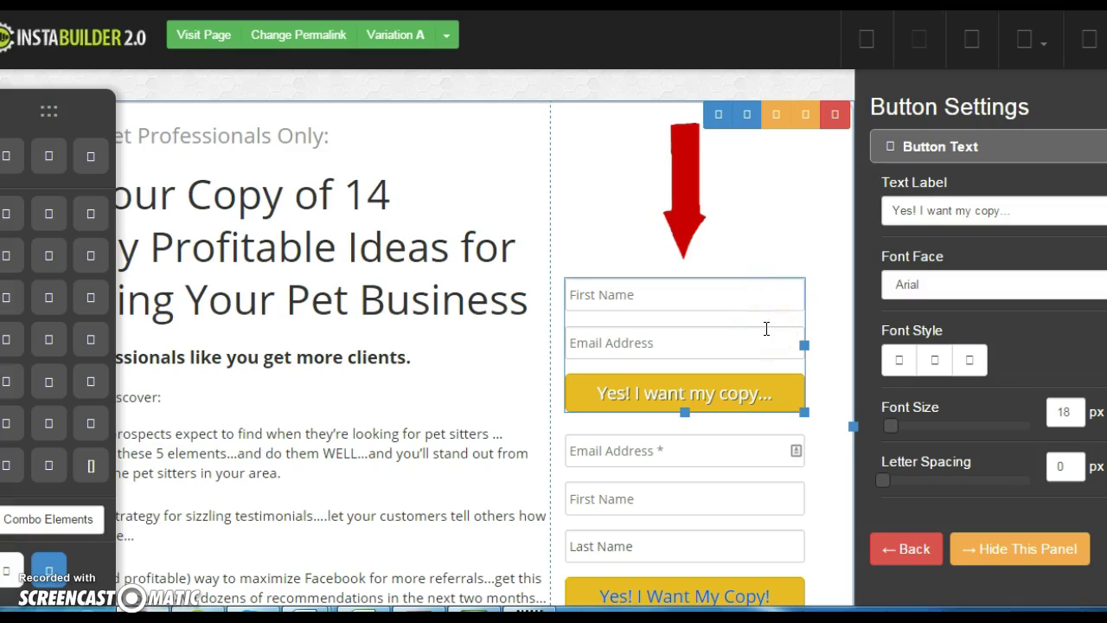
click(1035, 538)
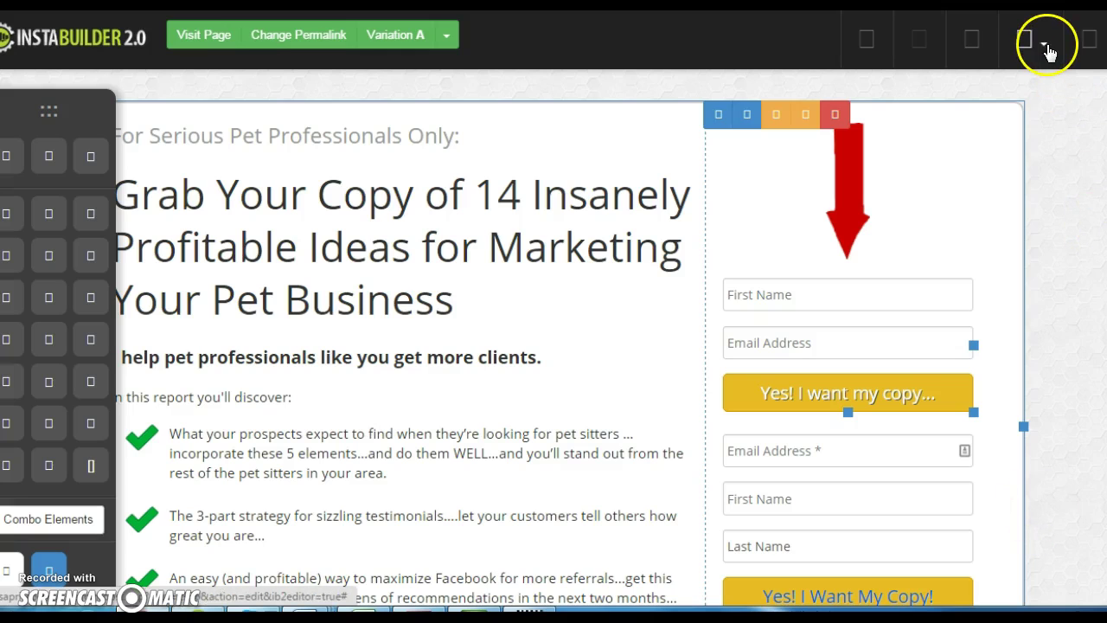
click(1088, 50)
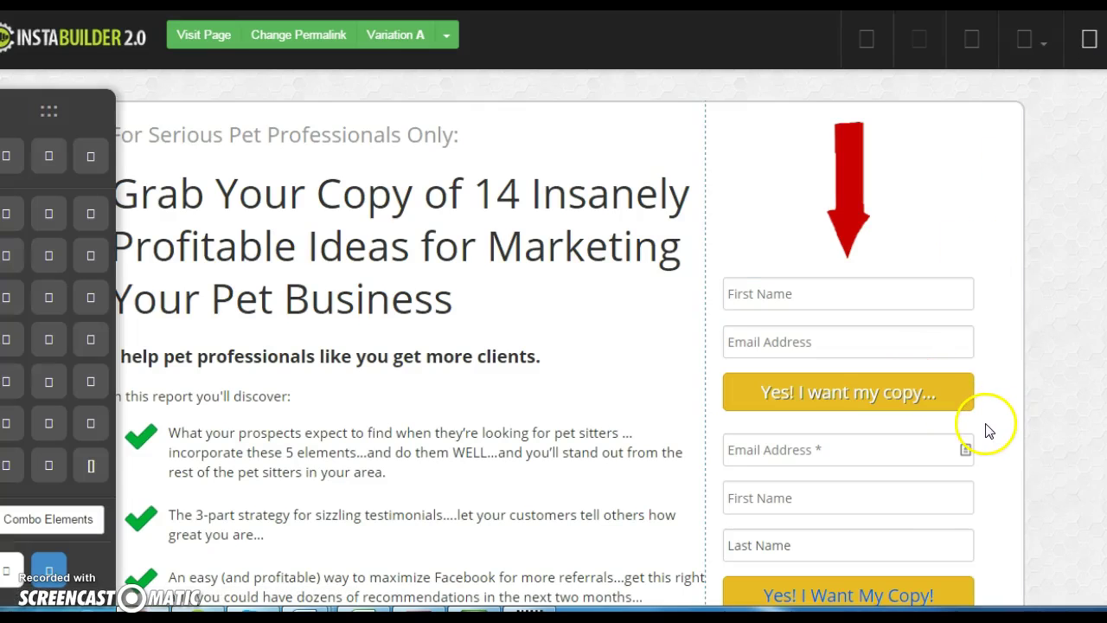
Delete the First Name/Email opt-in form and confirm the deletion.
click(896, 343)
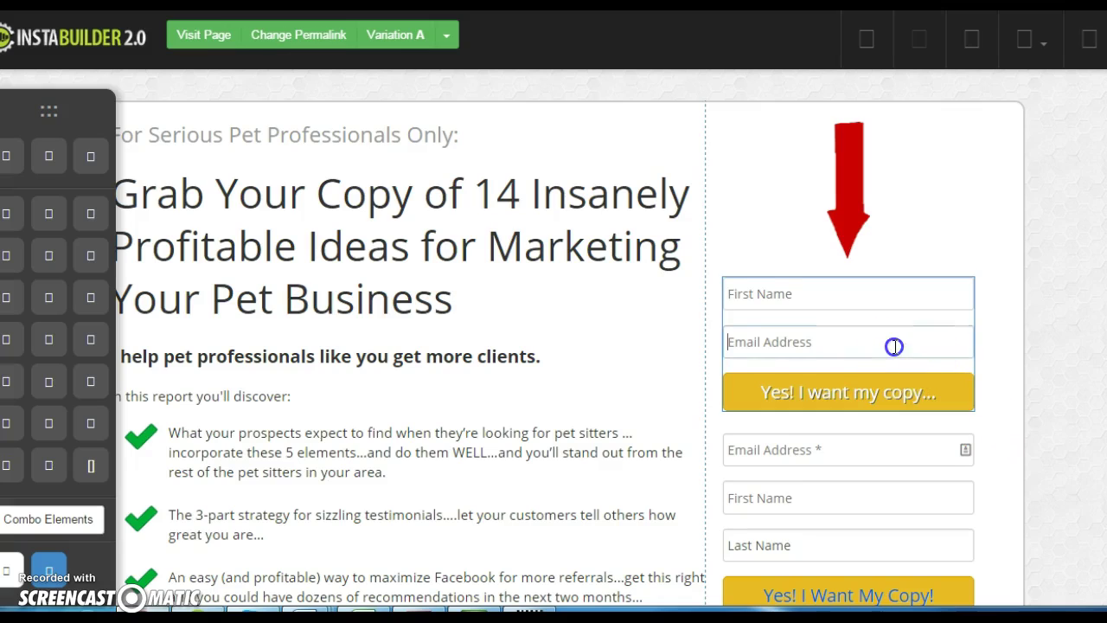
click(955, 436)
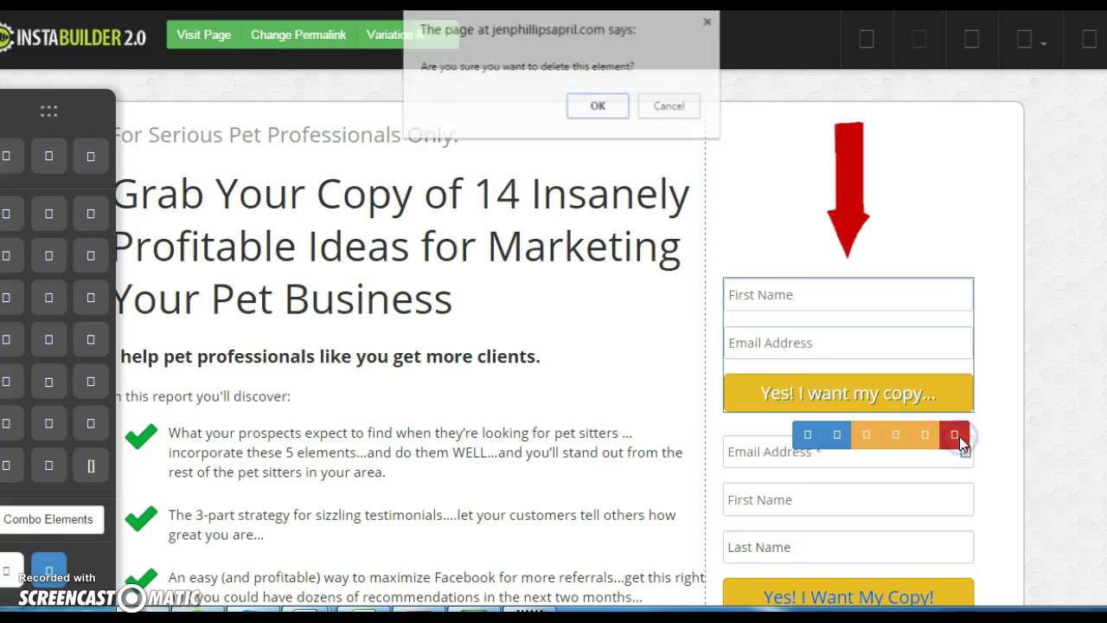
click(599, 106)
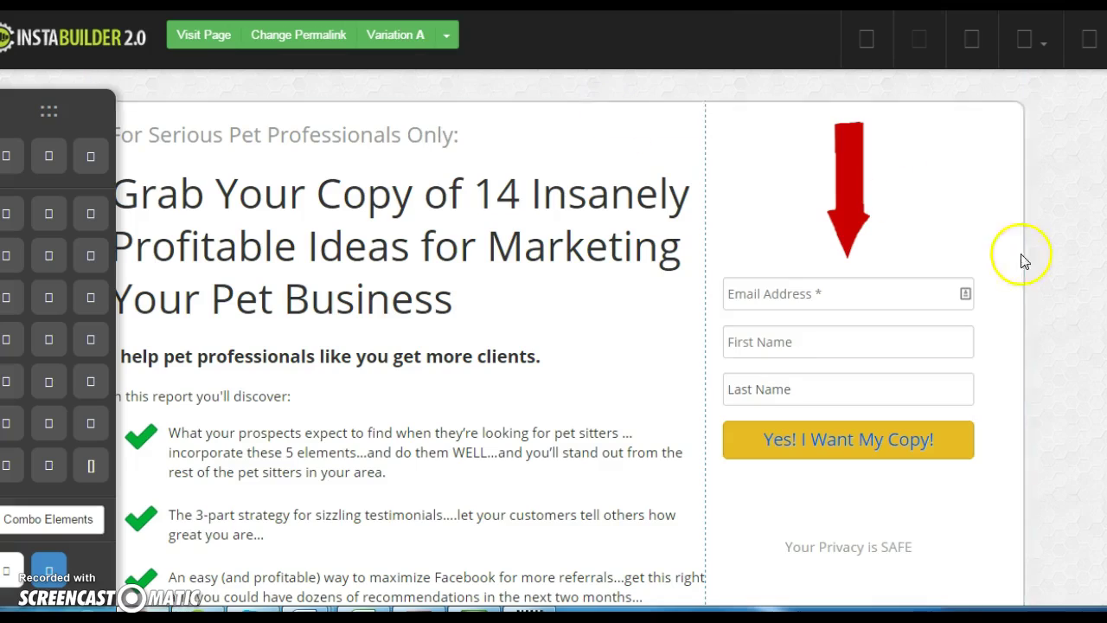